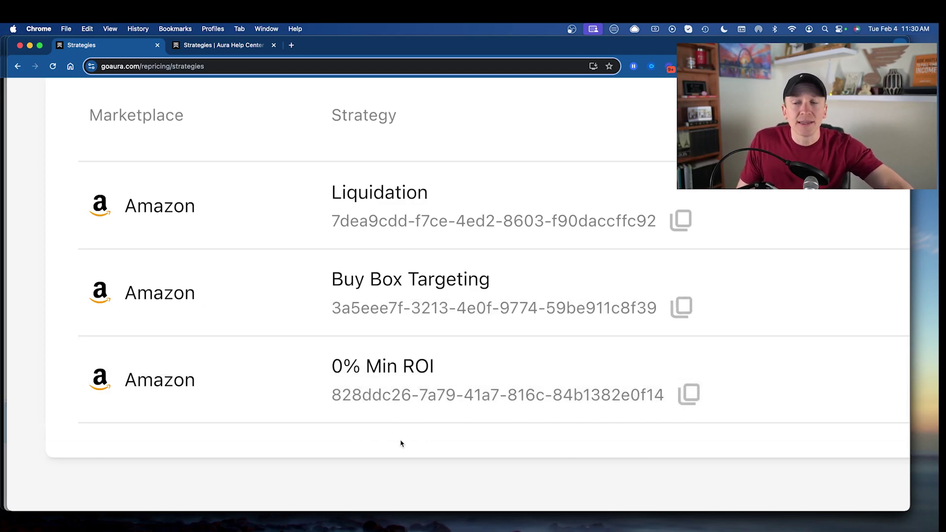
Review the types and minimum prices of the Liquidation, Buy Box Targeting and 0% Min ROI strategies.
{"action": "scroll", "coordinate": [401, 443], "scroll_direction": "down", "scroll_amount": 5}
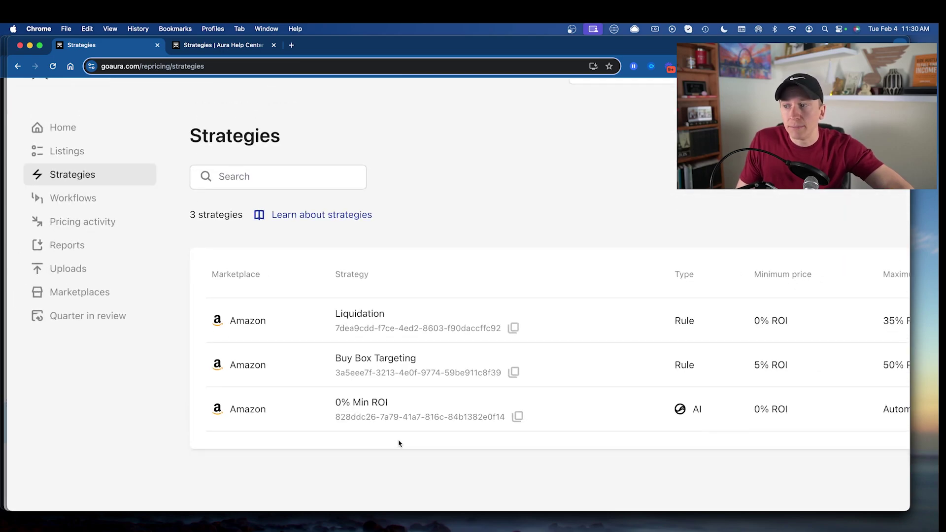
{"action": "mouse_move", "coordinate": [679, 411]}
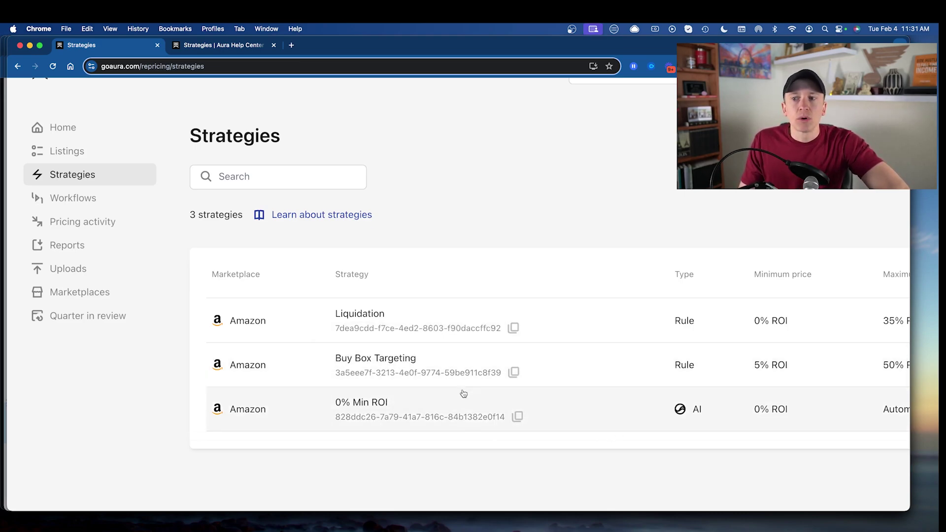
{"action": "scroll", "coordinate": [533, 382], "scroll_direction": "right", "scroll_amount": 1}
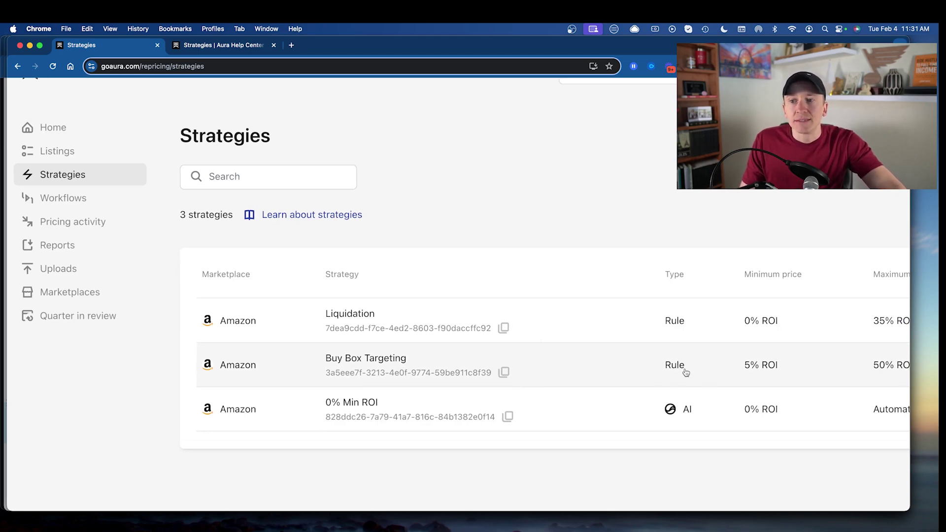
{"action": "mouse_move", "coordinate": [680, 411]}
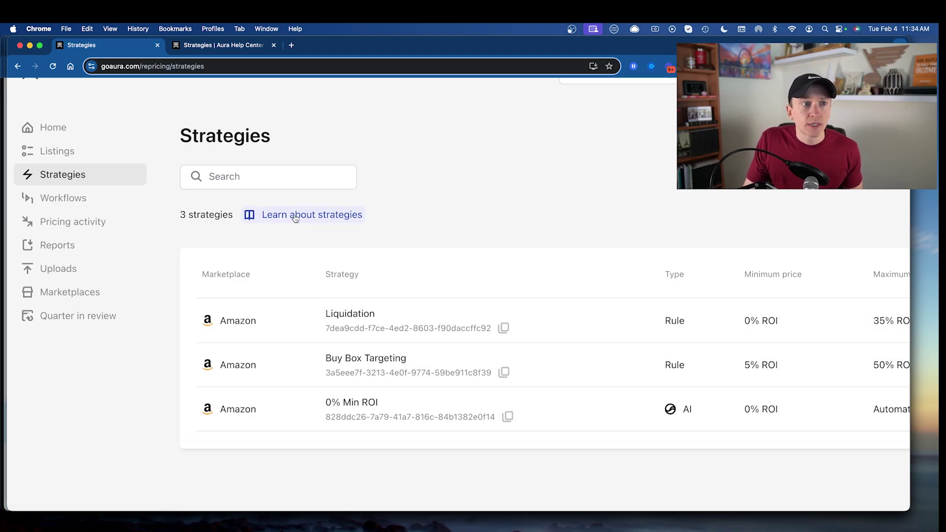
Look over the help center's article collection on strategies, and return to the strategies list.
{"action": "left_click", "coordinate": [231, 45]}
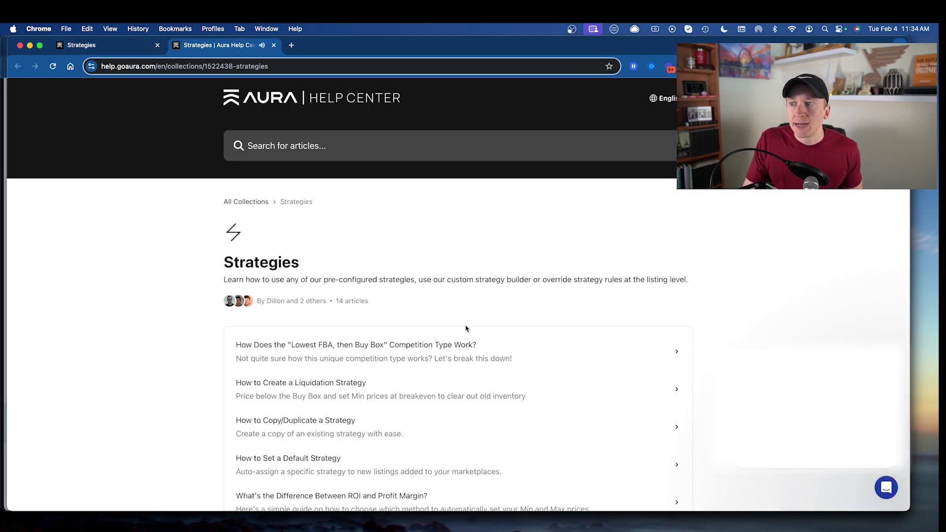
{"action": "scroll", "coordinate": [466, 329], "scroll_direction": "down", "scroll_amount": 1}
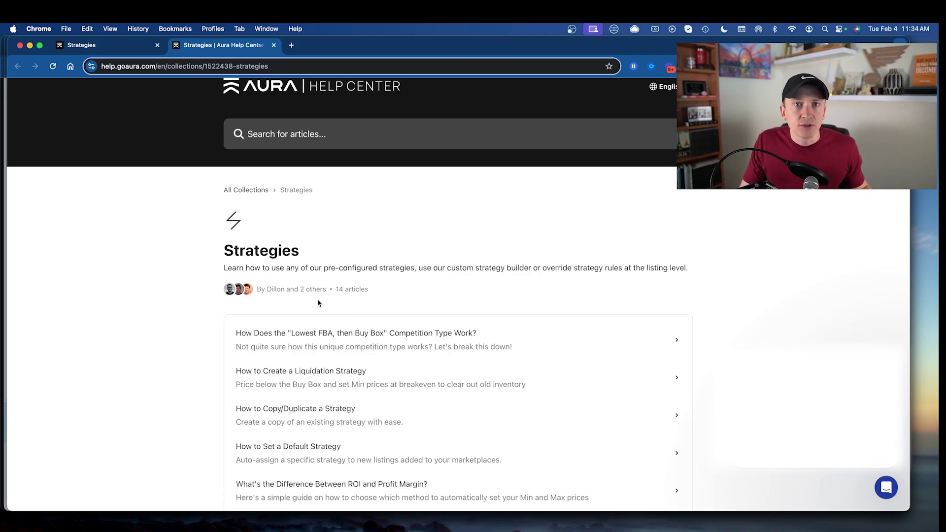
{"action": "left_click", "coordinate": [100, 48]}
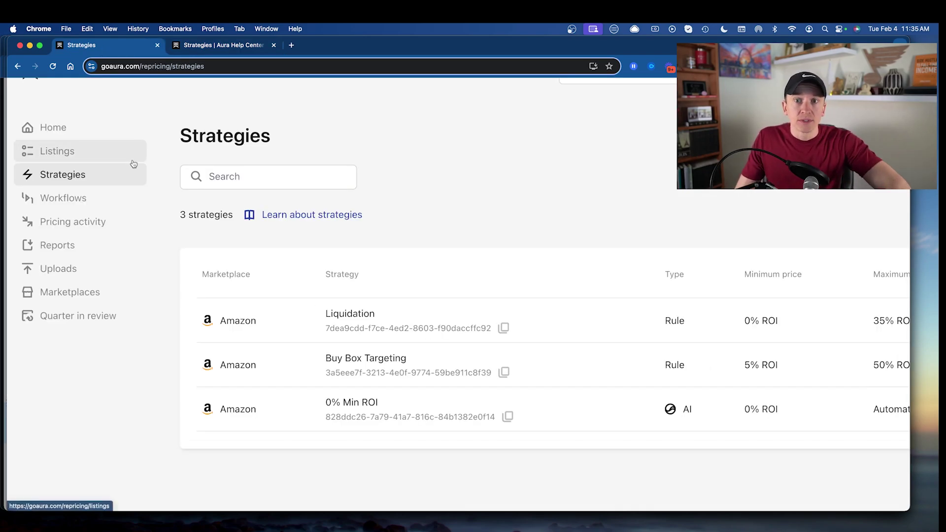
Open the New ASINs Set Strategy and Enable Repricing workflow and examine its triggering events.
{"action": "left_click", "coordinate": [74, 201]}
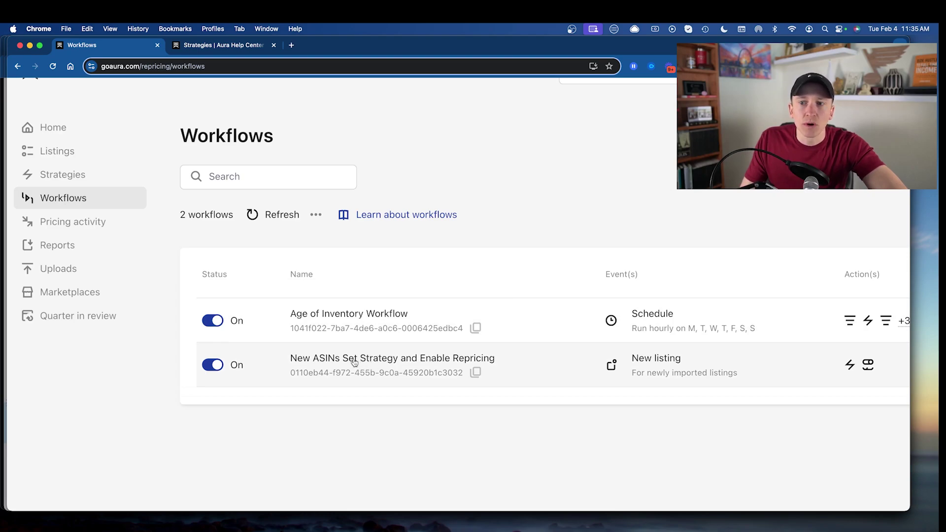
{"action": "left_click", "coordinate": [371, 360]}
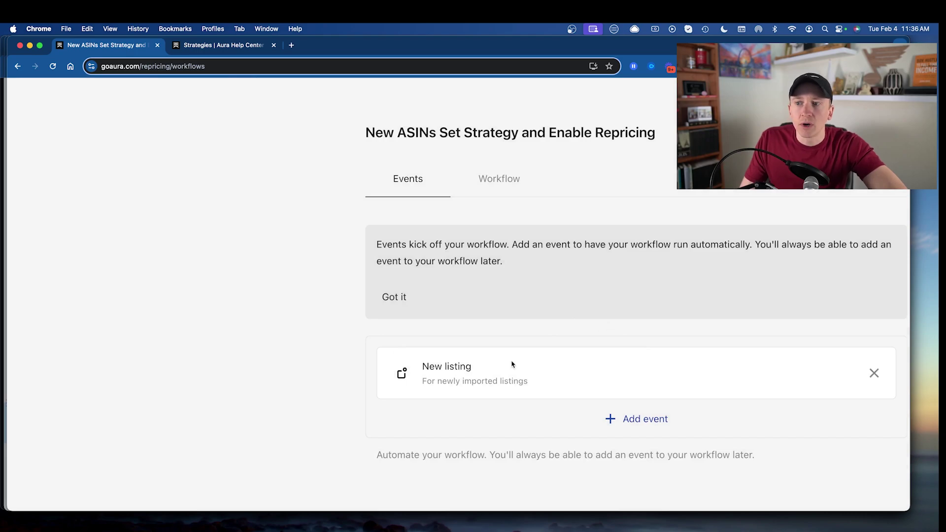
{"action": "left_click", "coordinate": [637, 424]}
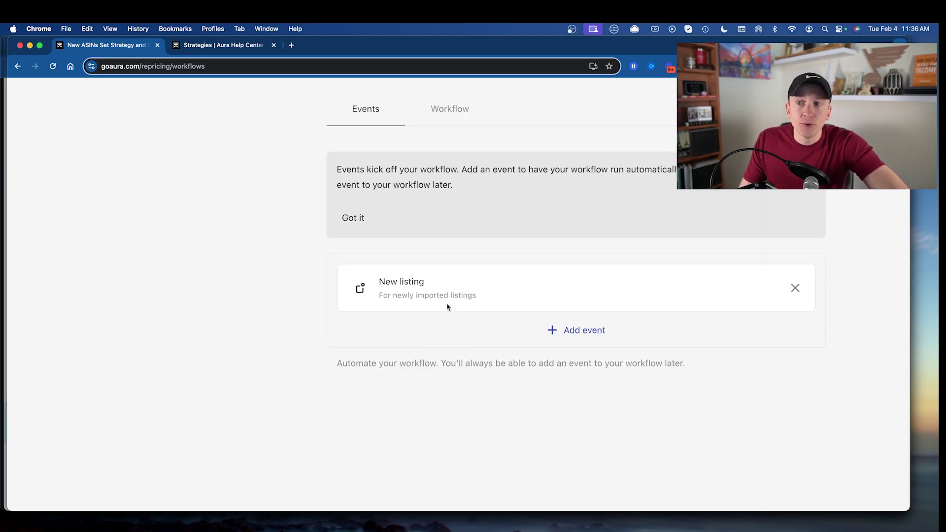
Inspect the workflow's Set strategy and Toggle repricing actions and the action types that can be added, leaving everything as is.
{"action": "left_click", "coordinate": [450, 110]}
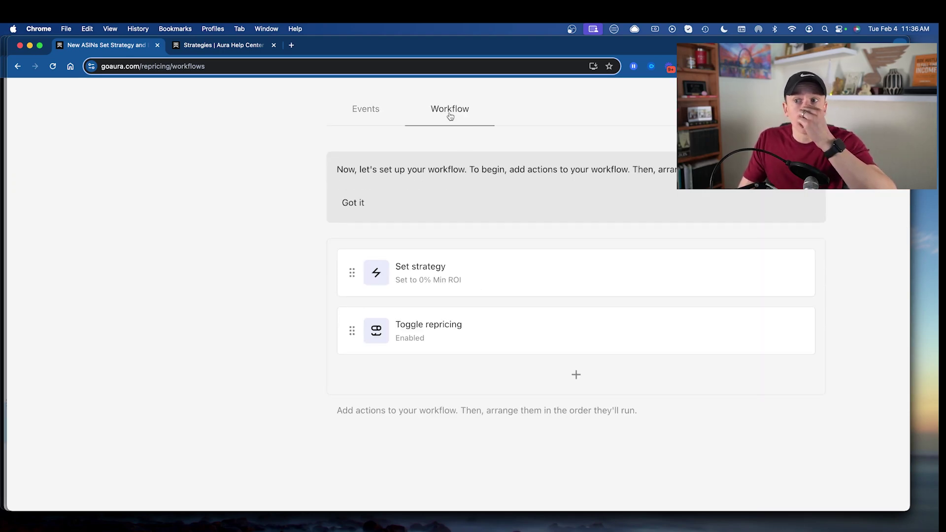
{"action": "left_click", "coordinate": [439, 288]}
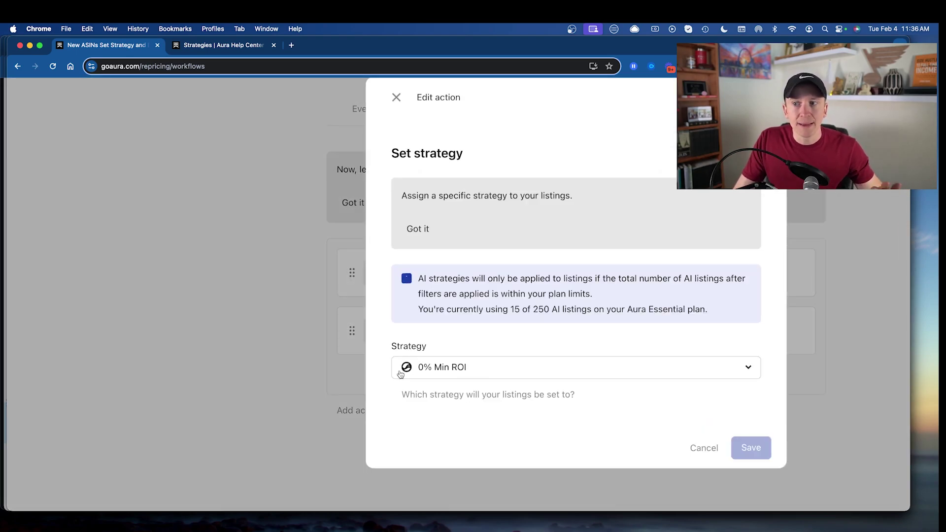
{"action": "left_click", "coordinate": [707, 449]}
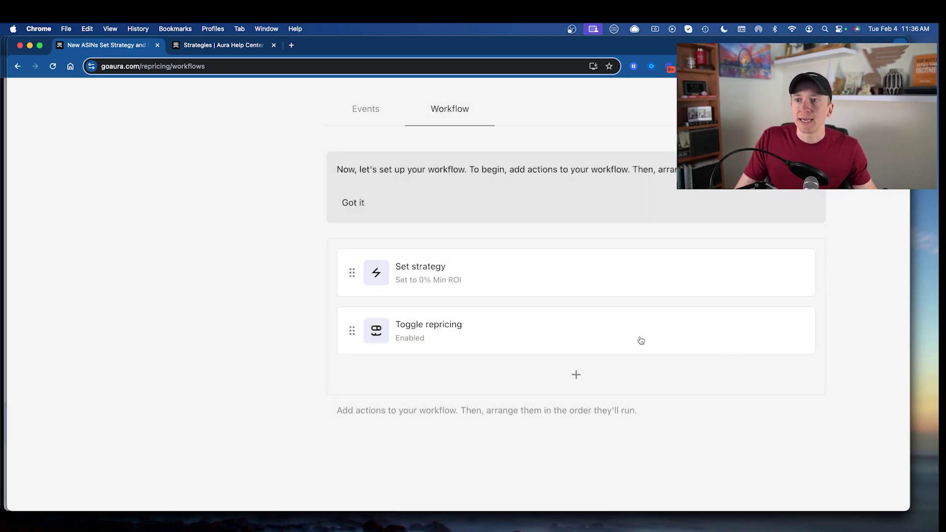
{"action": "left_click", "coordinate": [454, 336]}
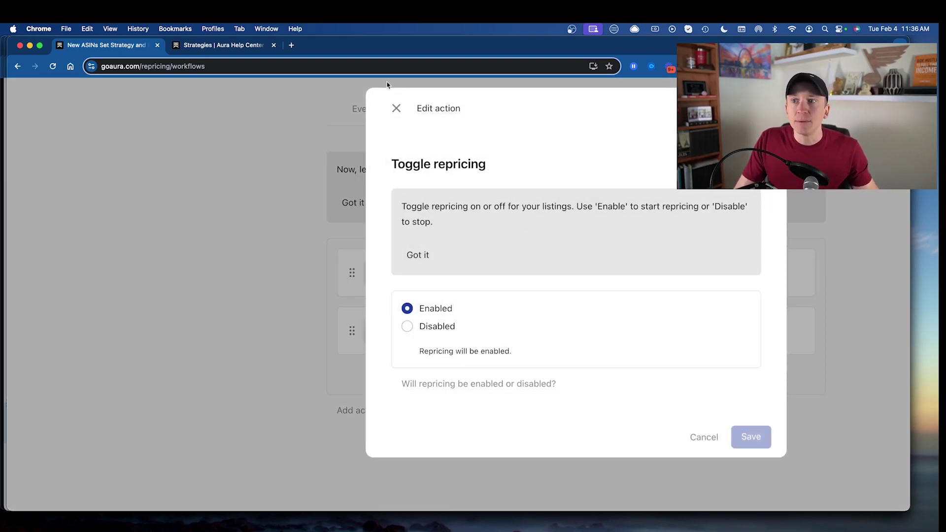
{"action": "left_click", "coordinate": [396, 108]}
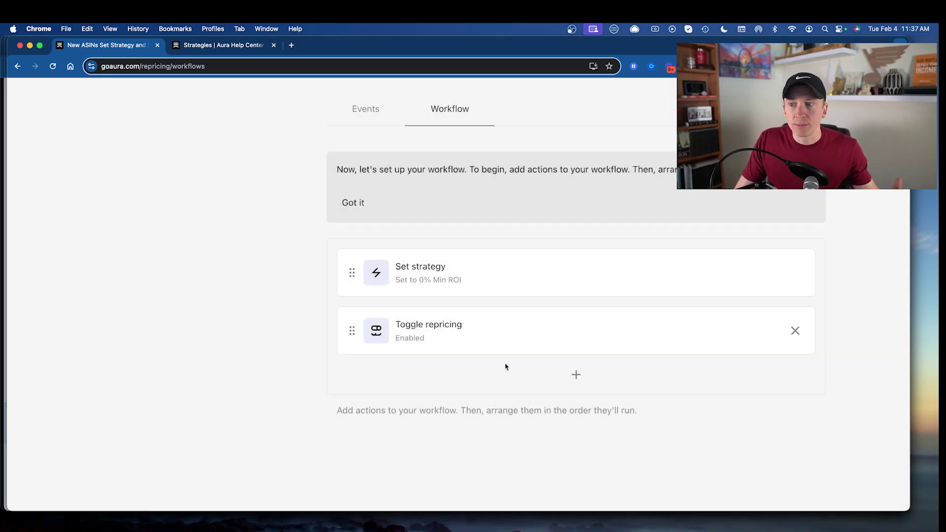
{"action": "left_click", "coordinate": [576, 376]}
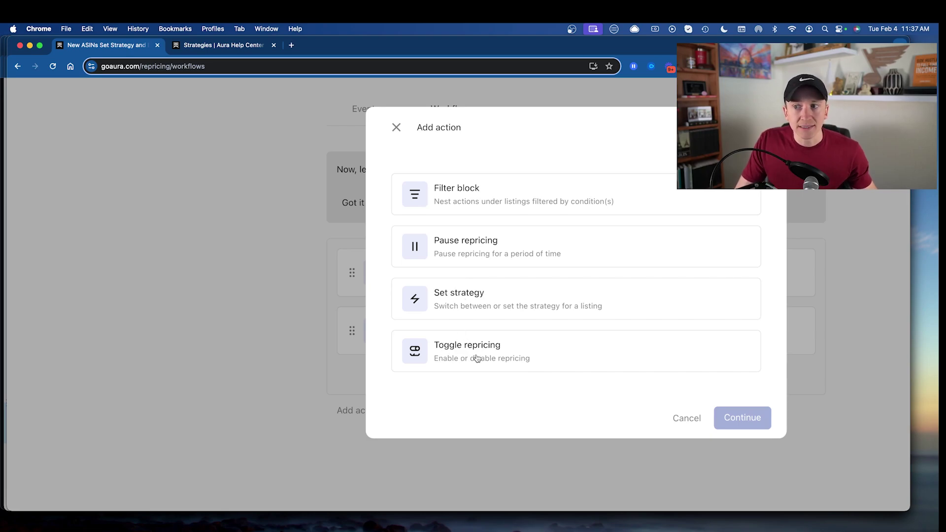
{"action": "left_click", "coordinate": [396, 127]}
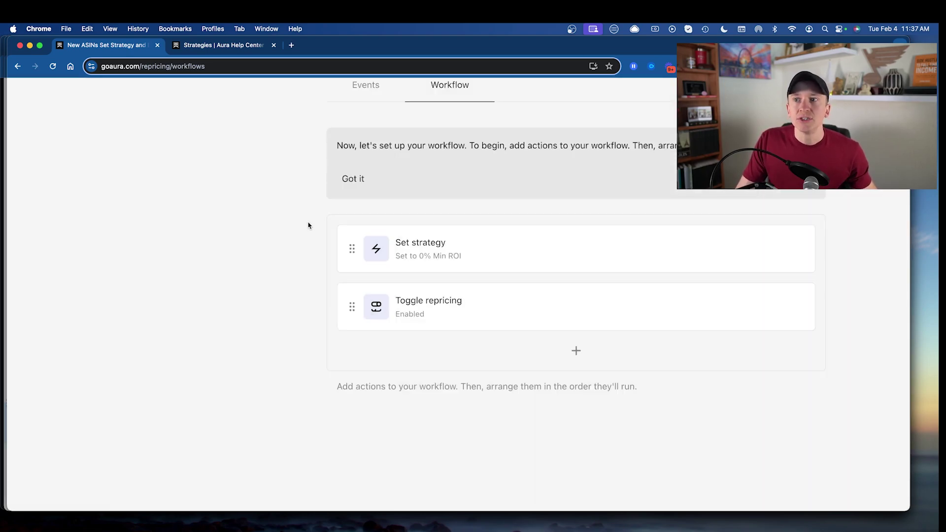
Open the Age of Inventory Workflow and add a schedule event that runs every hour, 7 days a week.
{"action": "left_click", "coordinate": [18, 67]}
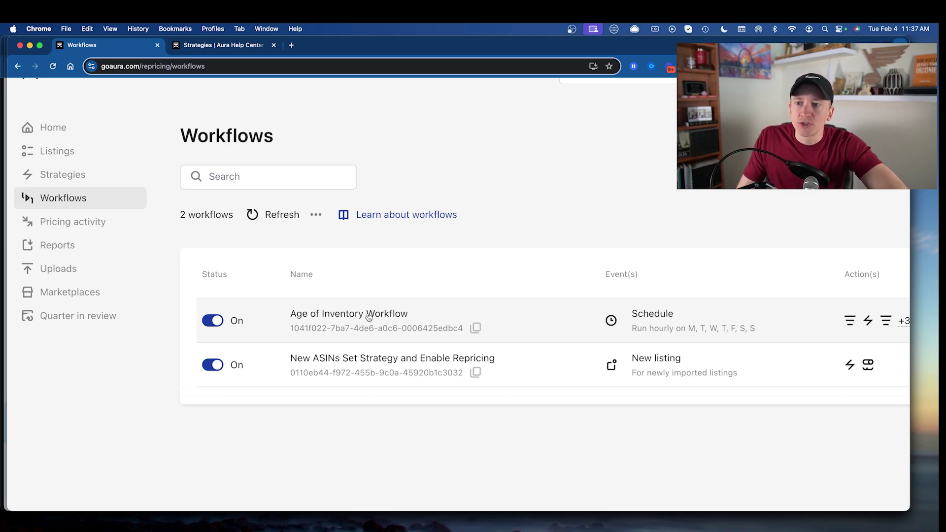
{"action": "left_click", "coordinate": [368, 317]}
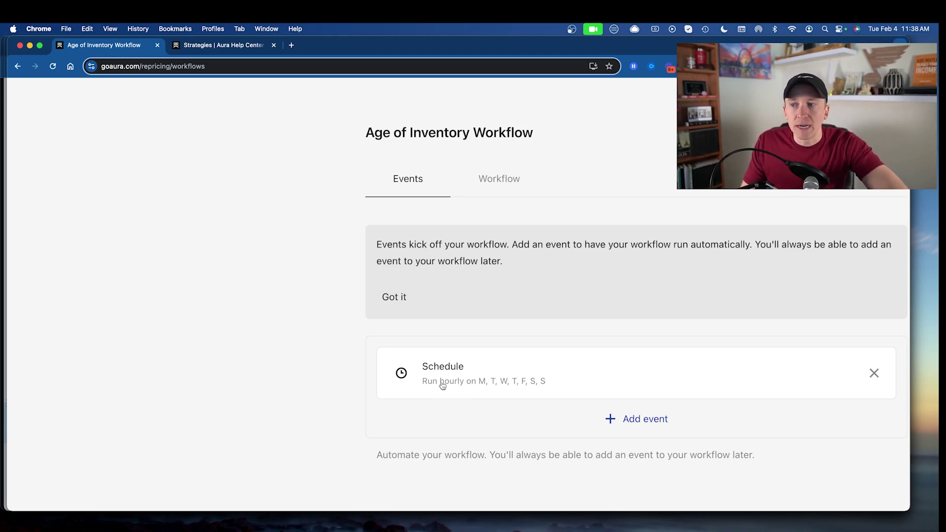
{"action": "left_click", "coordinate": [625, 420]}
{"action": "left_click", "coordinate": [534, 318]}
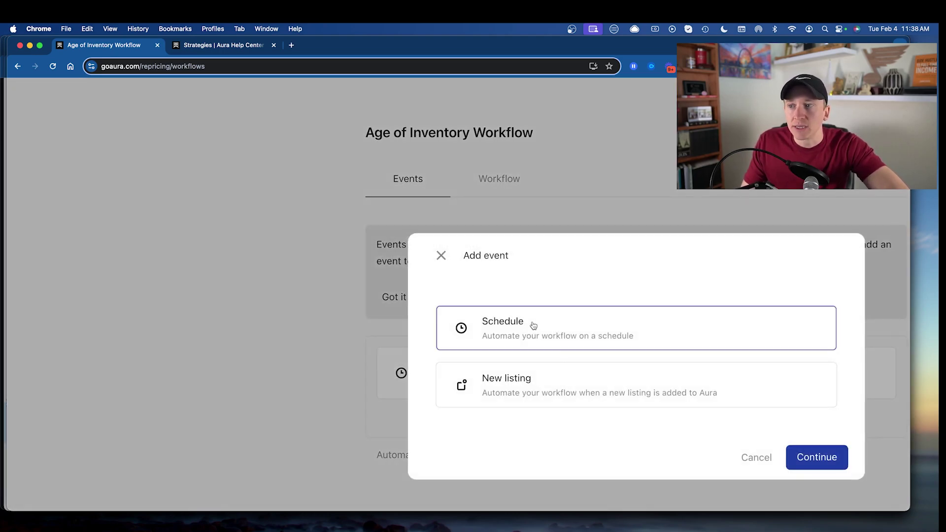
{"action": "left_click", "coordinate": [815, 457]}
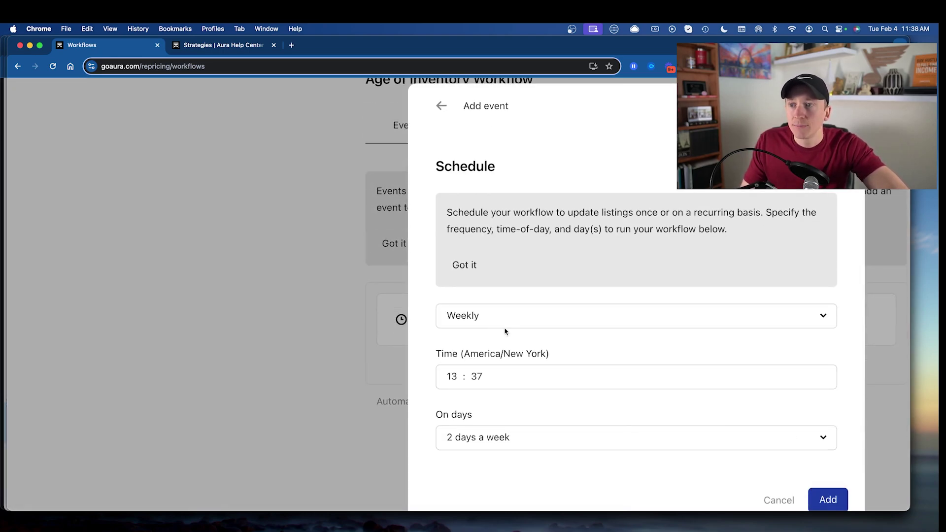
{"action": "left_click", "coordinate": [545, 318]}
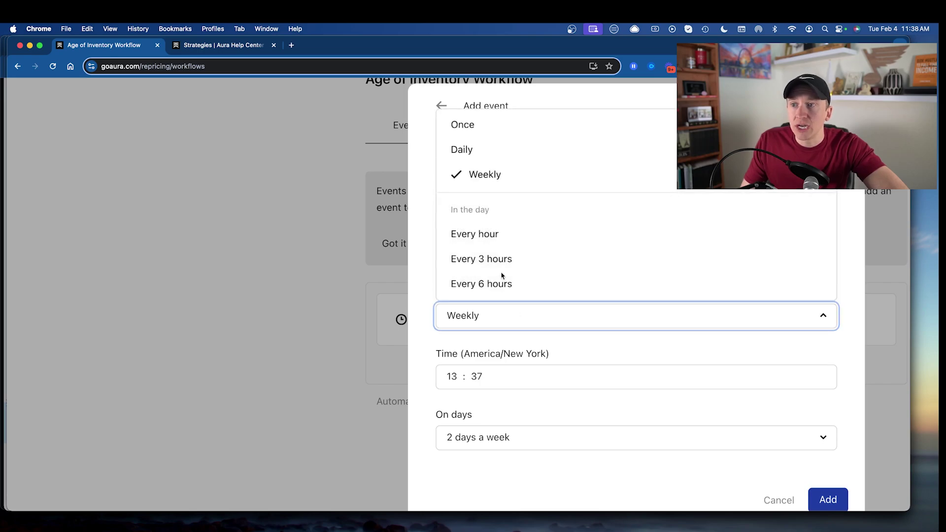
{"action": "left_click", "coordinate": [486, 235]}
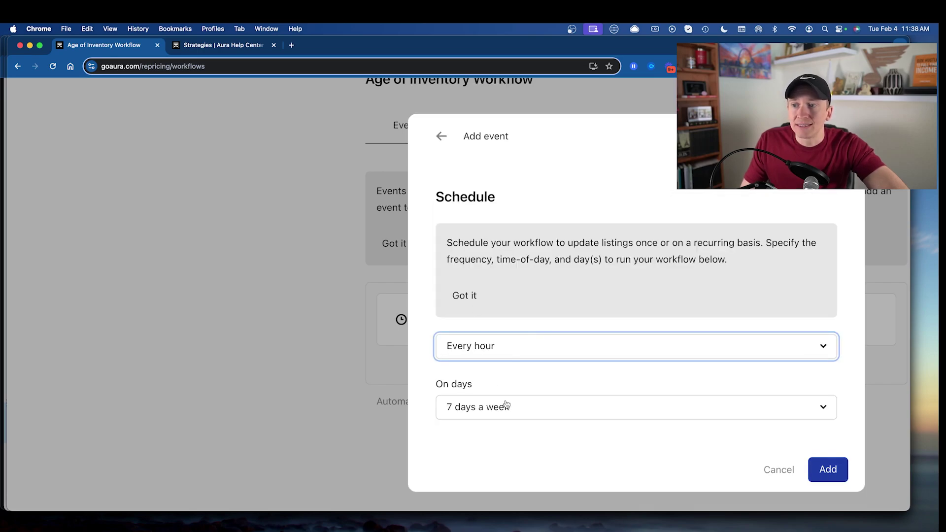
{"action": "left_click", "coordinate": [827, 472]}
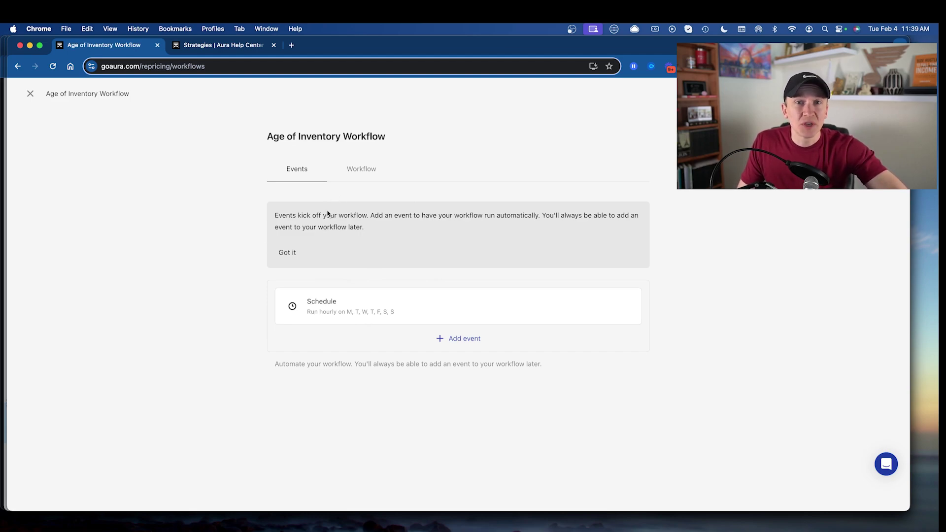
Review the filter blocks and nested strategy actions of the Age of Inventory Workflow.
{"action": "left_click", "coordinate": [364, 175]}
{"action": "scroll", "coordinate": [315, 261], "scroll_direction": "down", "scroll_amount": 3}
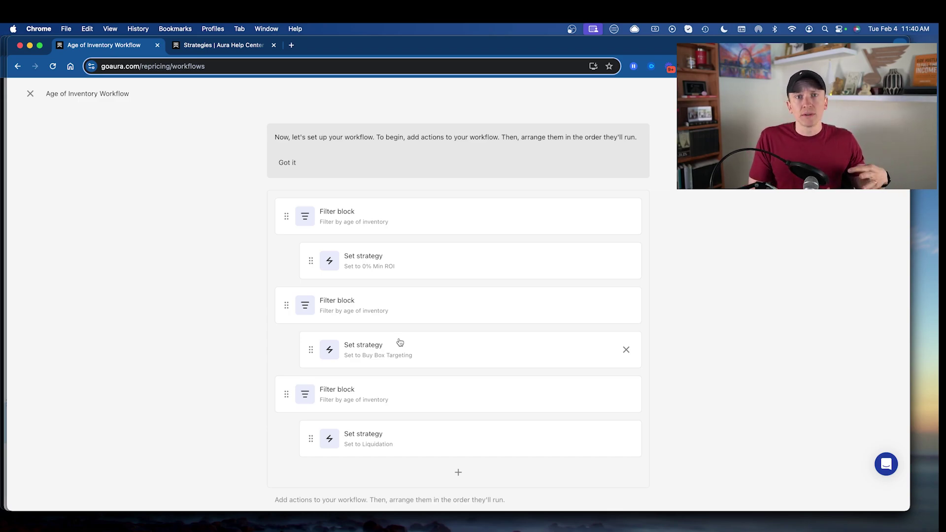
{"action": "scroll", "coordinate": [399, 342], "scroll_direction": "down", "scroll_amount": 1}
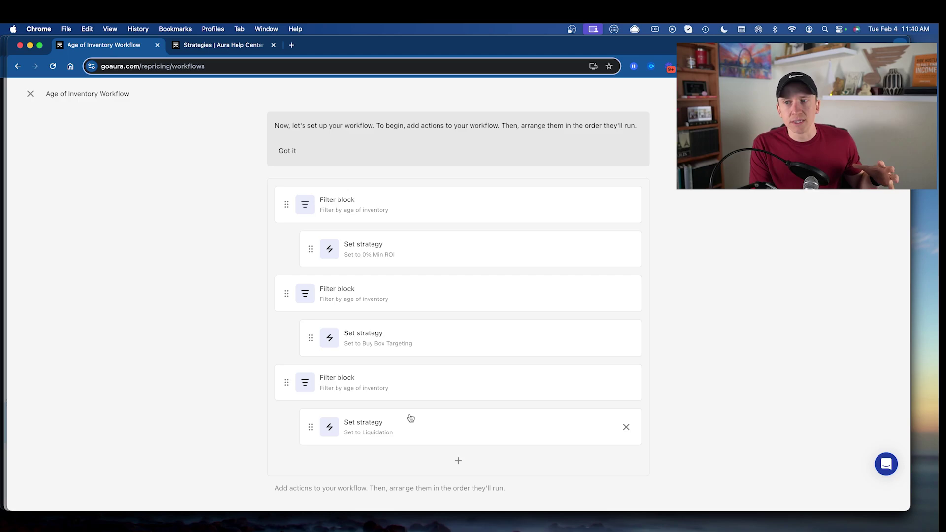
{"action": "scroll", "coordinate": [400, 438], "scroll_direction": "up", "scroll_amount": 1}
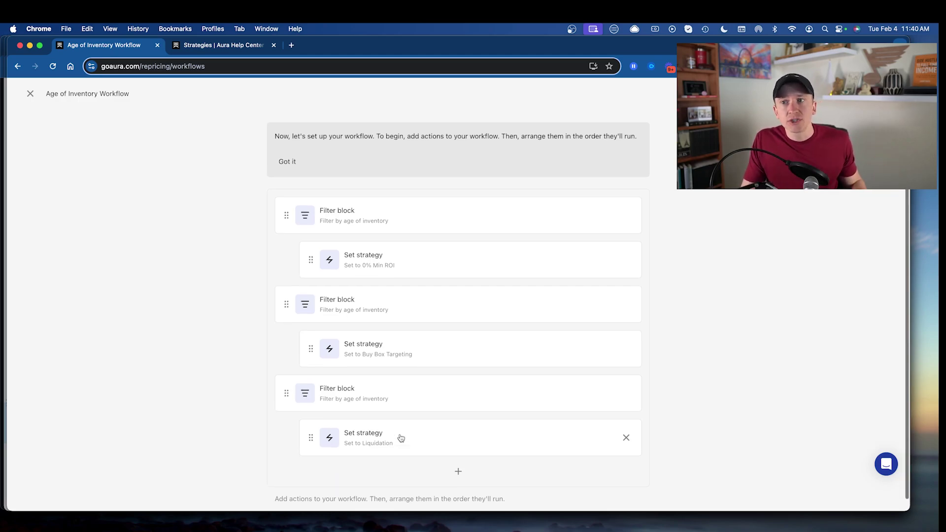
Begin a new filter block action in the workflow and enable its filter by age of inventory.
{"action": "left_click", "coordinate": [458, 471]}
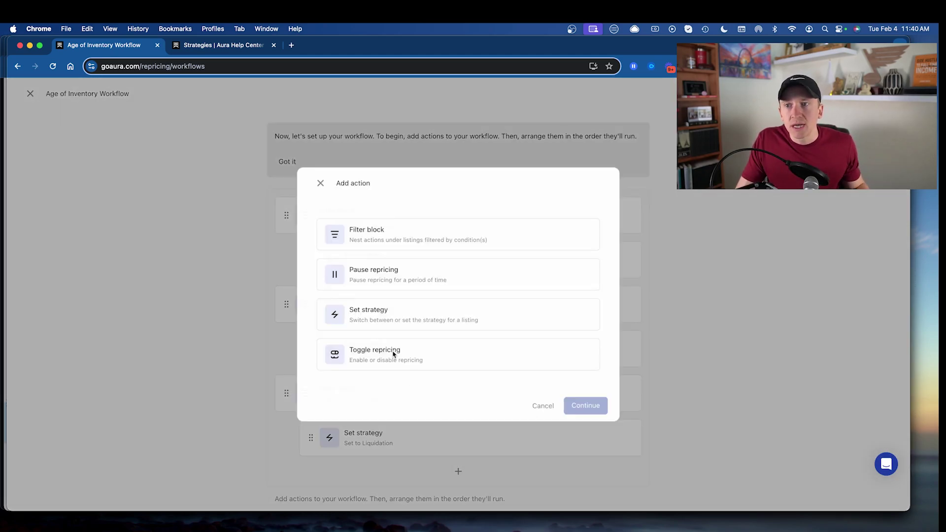
{"action": "left_click", "coordinate": [384, 241]}
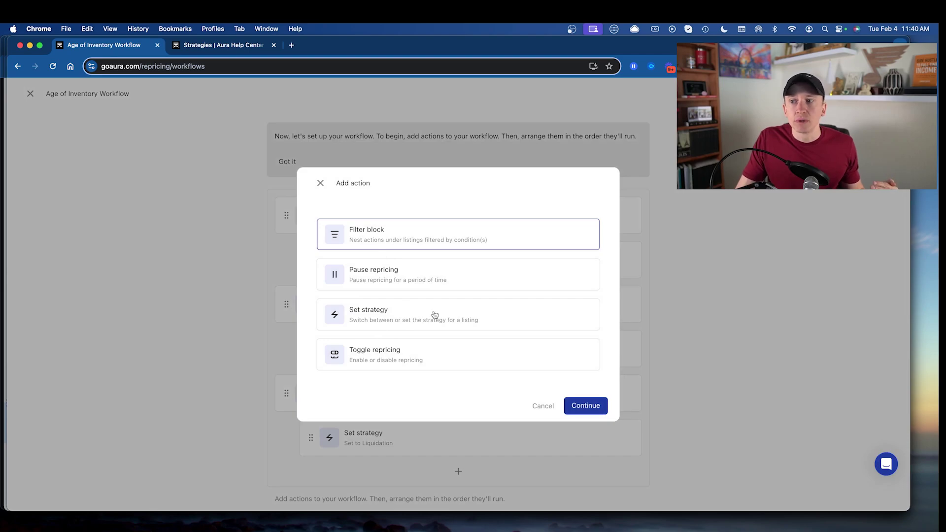
{"action": "left_click", "coordinate": [586, 406]}
{"action": "scroll", "coordinate": [394, 345], "scroll_direction": "down", "scroll_amount": 3}
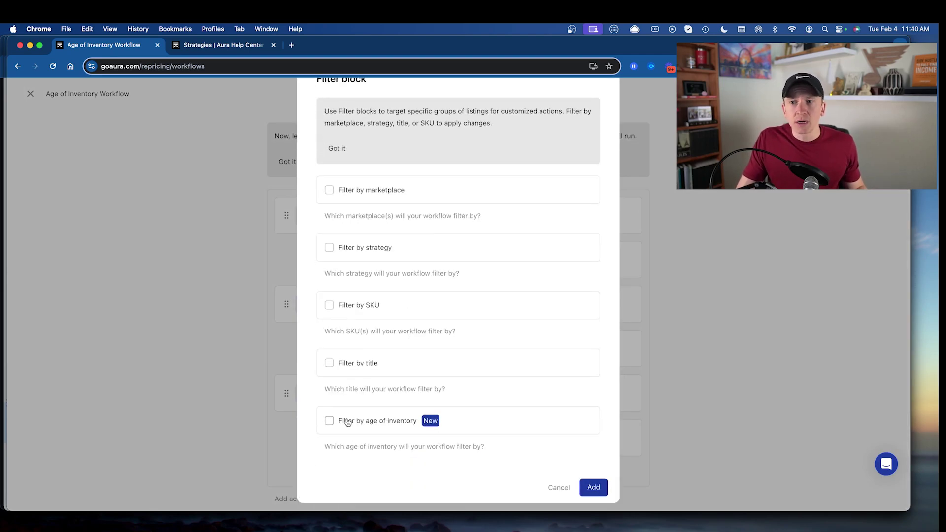
{"action": "left_click", "coordinate": [329, 420]}
{"action": "scroll", "coordinate": [430, 411], "scroll_direction": "down", "scroll_amount": 2}
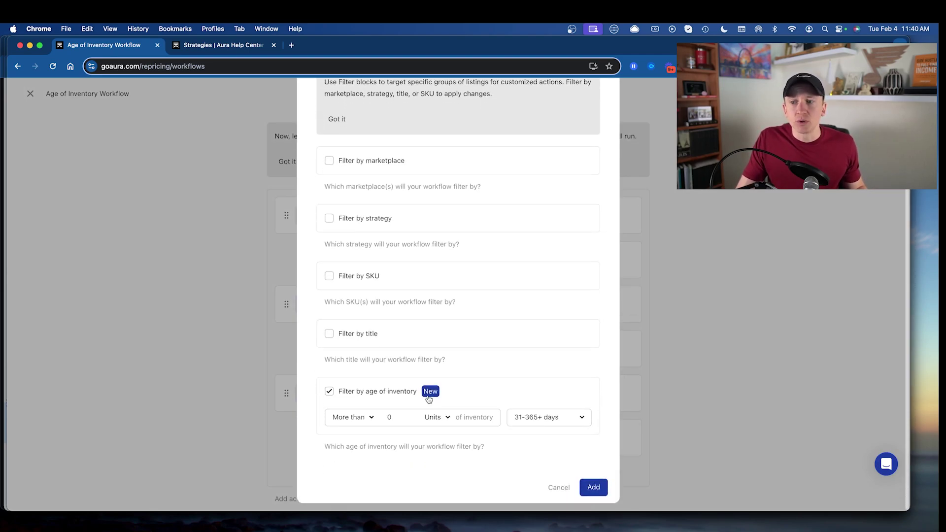
Set the quantity of the age of inventory filter to 1.
{"action": "left_click", "coordinate": [404, 419]}
{"action": "key", "text": "BackSpace"}
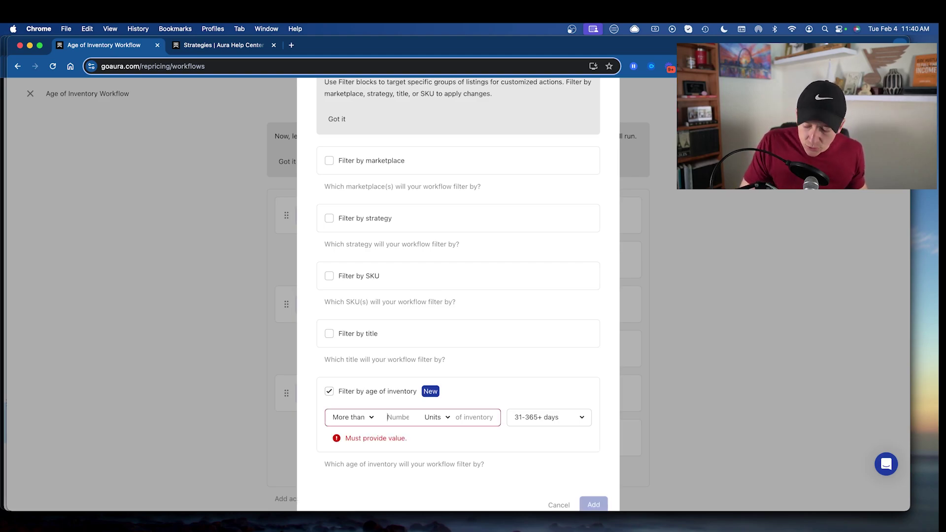
{"action": "type", "text": "1"}
Examine the day range, comparison and unit options of the new age of inventory filter, and discard the filter block.
{"action": "left_click", "coordinate": [571, 422]}
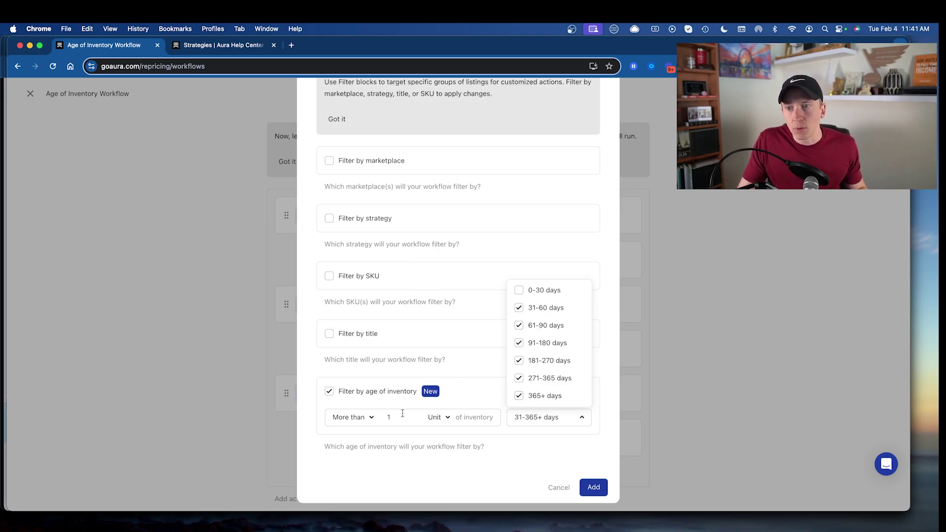
{"action": "left_click", "coordinate": [369, 432]}
{"action": "left_click", "coordinate": [371, 418]}
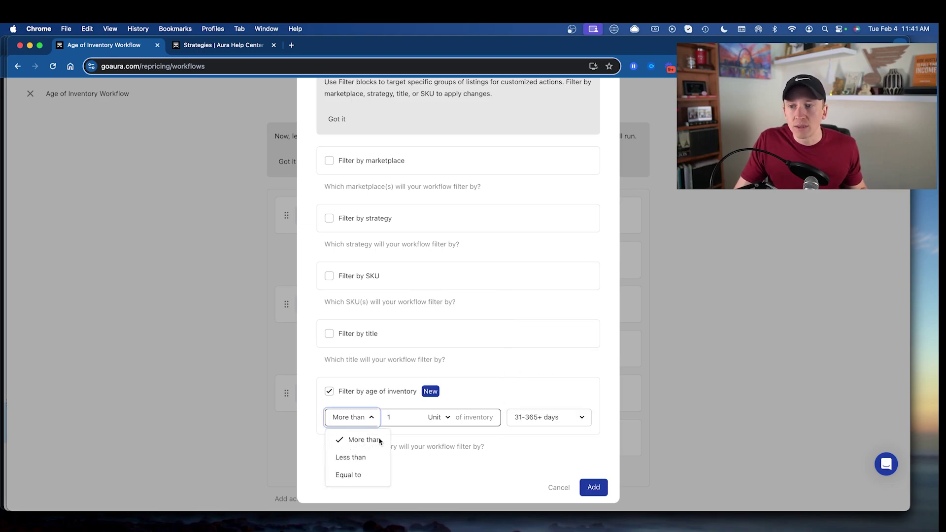
{"action": "left_click", "coordinate": [430, 442]}
{"action": "left_click", "coordinate": [439, 419]}
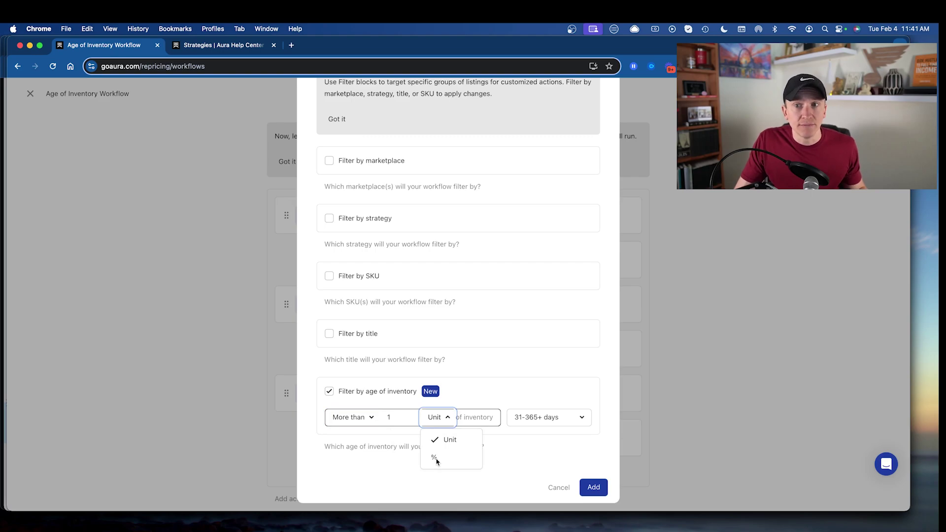
{"action": "left_click", "coordinate": [362, 422]}
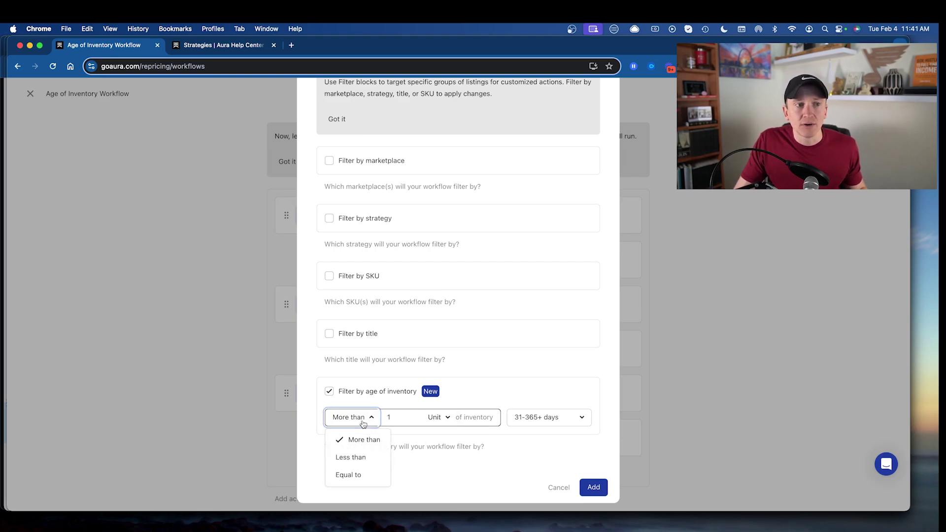
{"action": "left_click", "coordinate": [457, 474]}
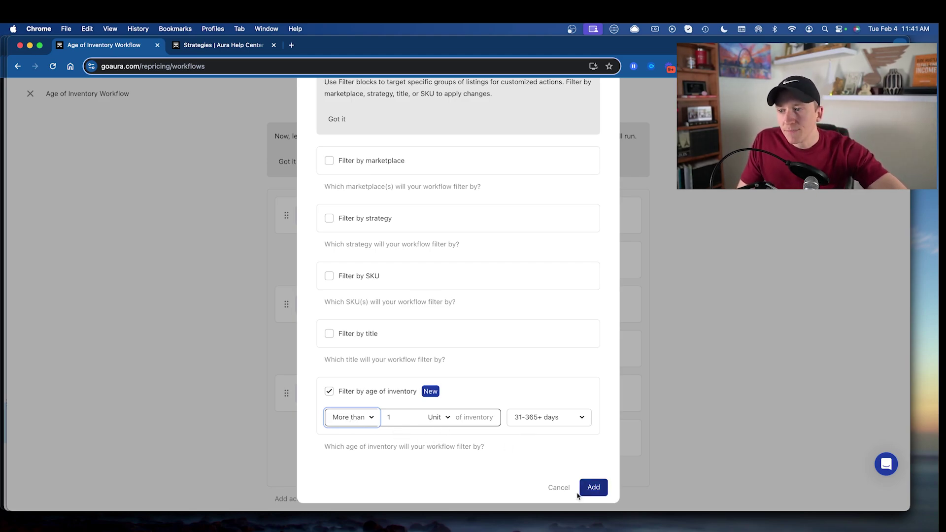
{"action": "left_click", "coordinate": [563, 488]}
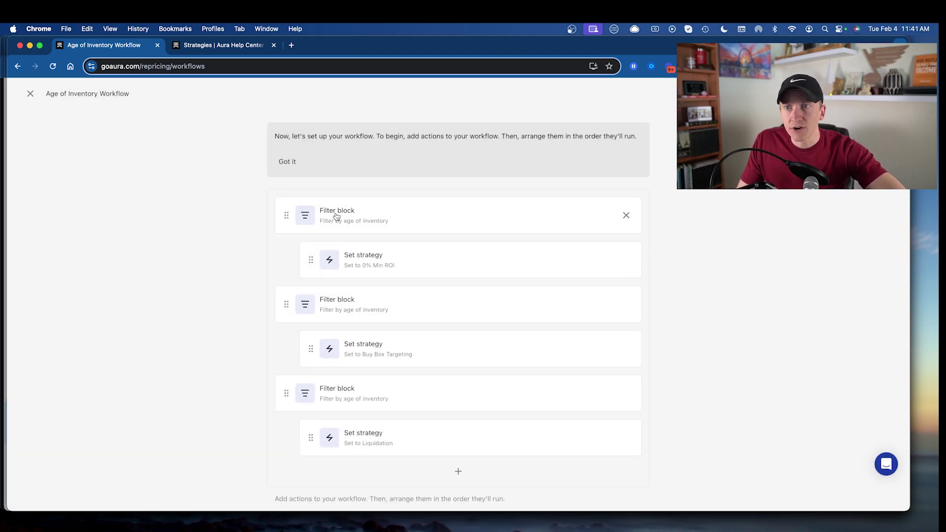
Review the age of inventory filter in the filter block above the 0% Min ROI strategy and close it without changes.
{"action": "left_click", "coordinate": [346, 216]}
{"action": "scroll", "coordinate": [401, 338], "scroll_direction": "down", "scroll_amount": 3}
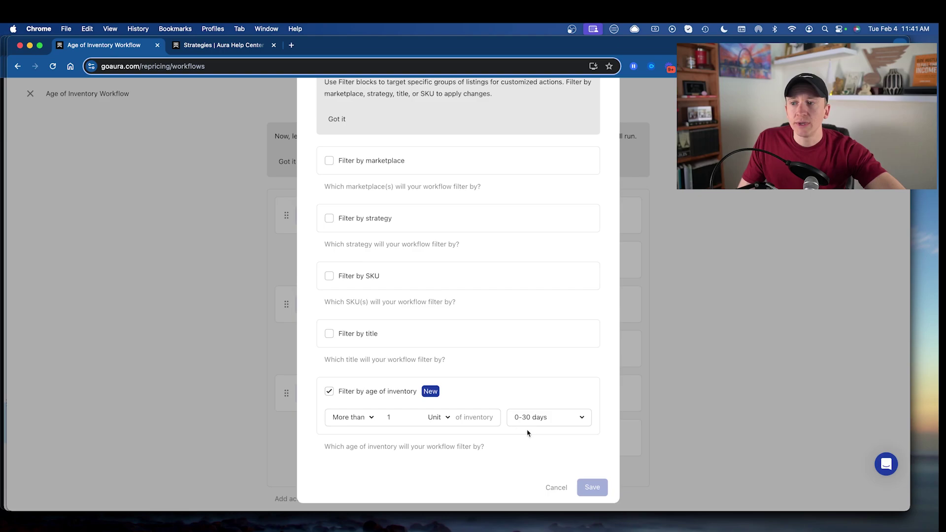
{"action": "left_click", "coordinate": [556, 487]}
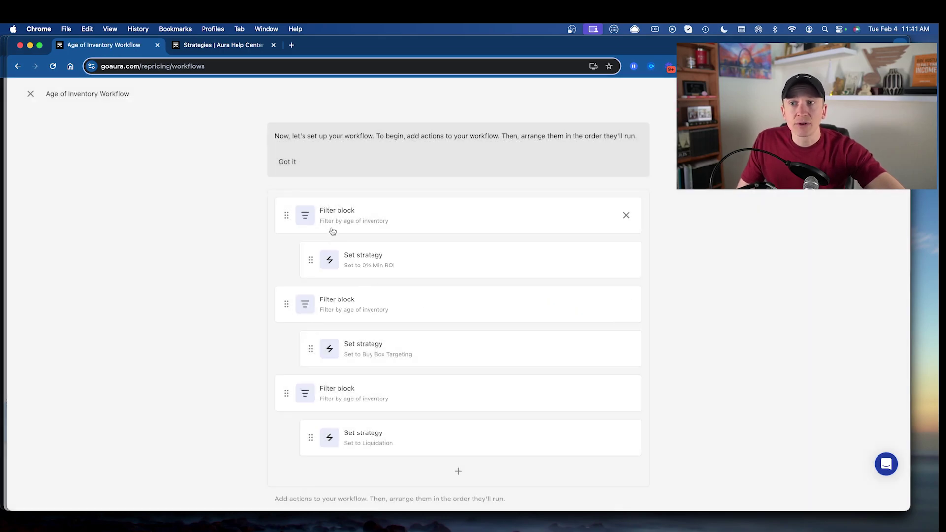
Start a Set strategy action, examine the strategies available for assignment, and cancel without adding it.
{"action": "left_click", "coordinate": [458, 470]}
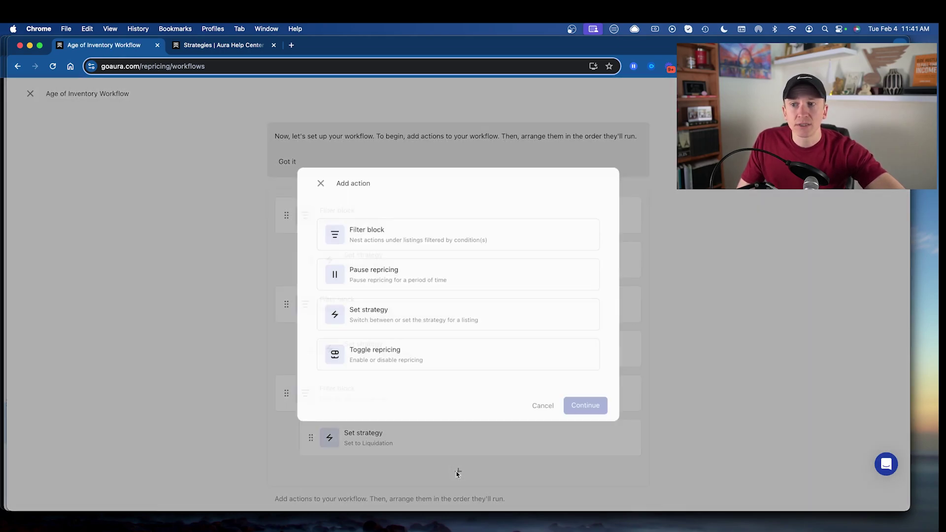
{"action": "left_click", "coordinate": [399, 323]}
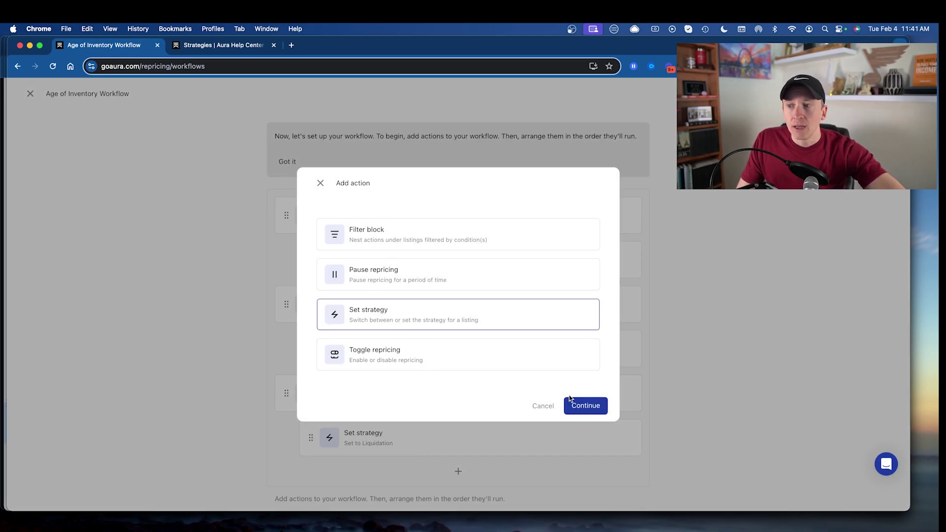
{"action": "left_click", "coordinate": [590, 410]}
{"action": "left_click", "coordinate": [392, 337]}
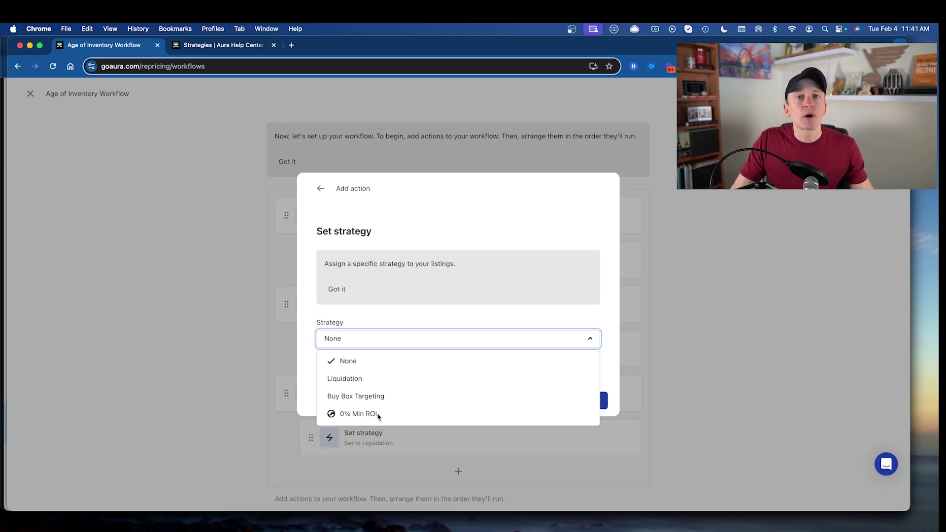
{"action": "left_click", "coordinate": [586, 313]}
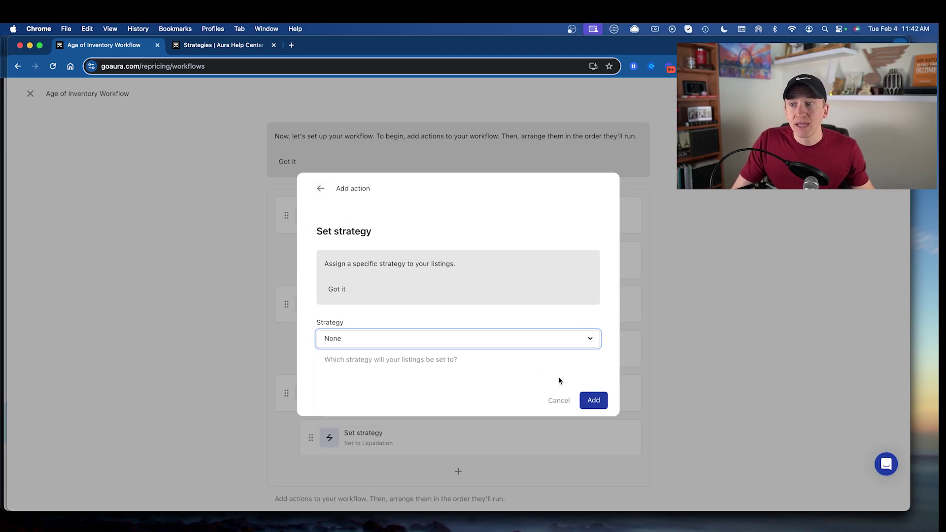
{"action": "left_click", "coordinate": [555, 400]}
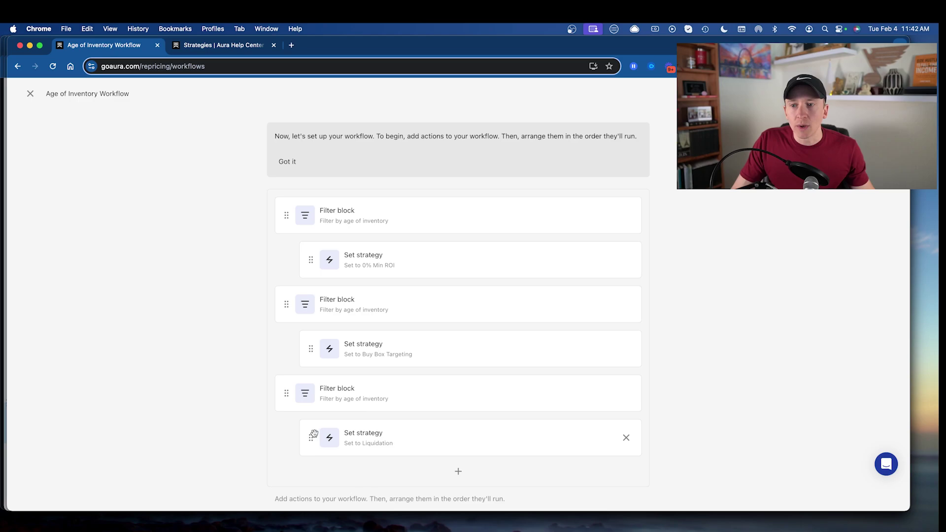
{"action": "mouse_move", "coordinate": [310, 436]}
{"action": "left_mouse_down"}
{"action": "mouse_move", "coordinate": [287, 434]}
{"action": "mouse_move", "coordinate": [313, 437]}
{"action": "left_mouse_up"}
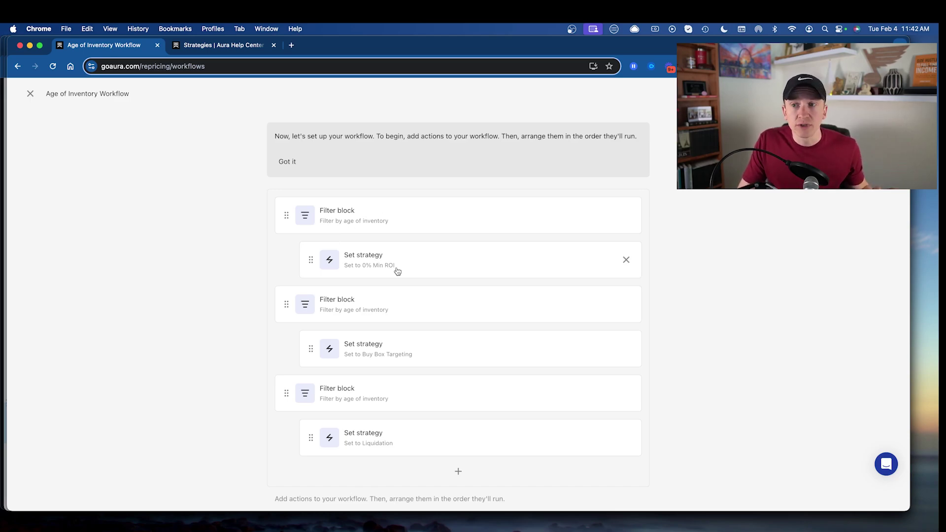
Review the age of inventory filter in the filter block above the Buy Box Targeting strategy and close it without changes.
{"action": "scroll", "coordinate": [332, 293], "scroll_direction": "down", "scroll_amount": 1}
{"action": "left_click", "coordinate": [334, 294]}
{"action": "scroll", "coordinate": [495, 345], "scroll_direction": "down", "scroll_amount": 4}
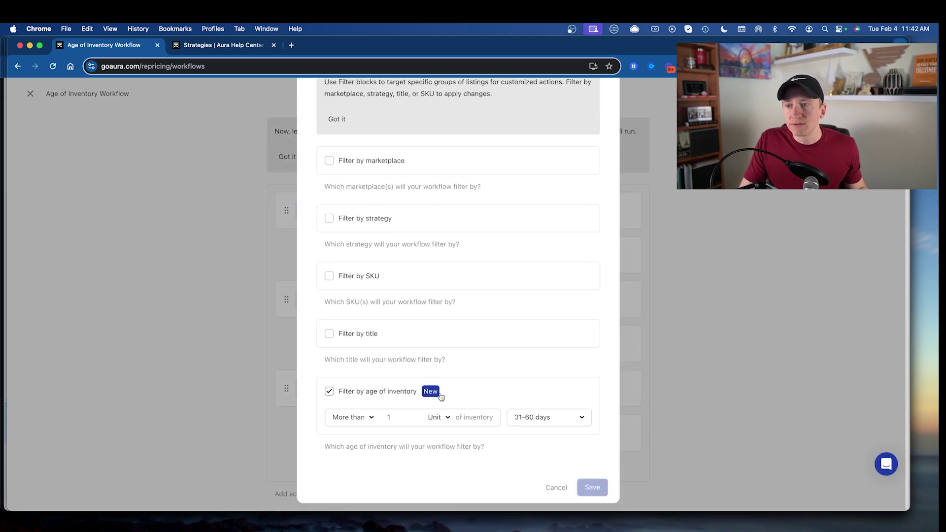
{"action": "left_click", "coordinate": [556, 487]}
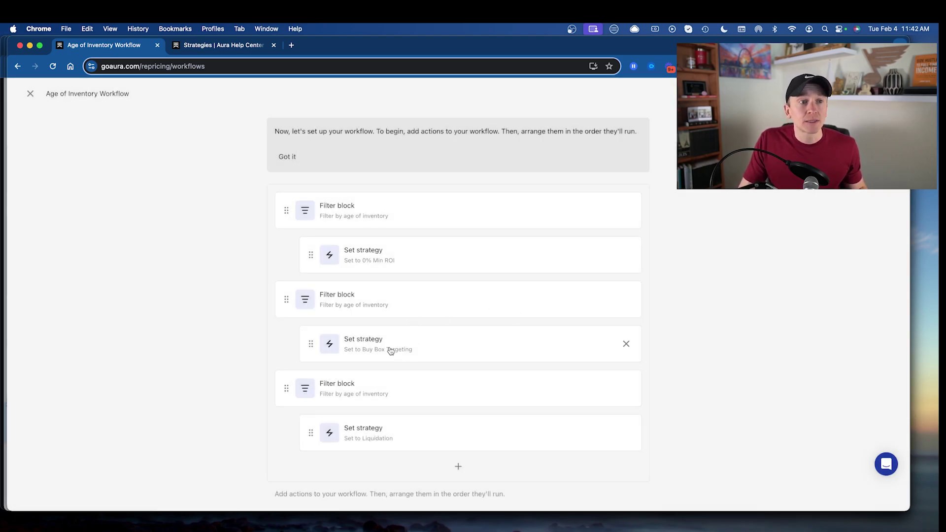
Review the age of inventory filter in the filter block above the Liquidation strategy and close it without changes.
{"action": "scroll", "coordinate": [382, 354], "scroll_direction": "up", "scroll_amount": 5}
{"action": "scroll", "coordinate": [364, 395], "scroll_direction": "down", "scroll_amount": 1}
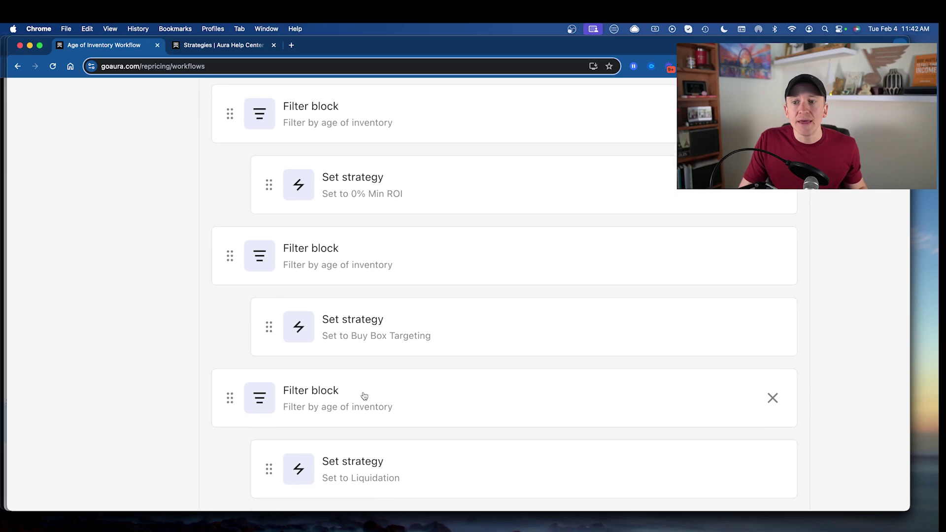
{"action": "left_click", "coordinate": [279, 386]}
{"action": "scroll", "coordinate": [488, 393], "scroll_direction": "down", "scroll_amount": 3}
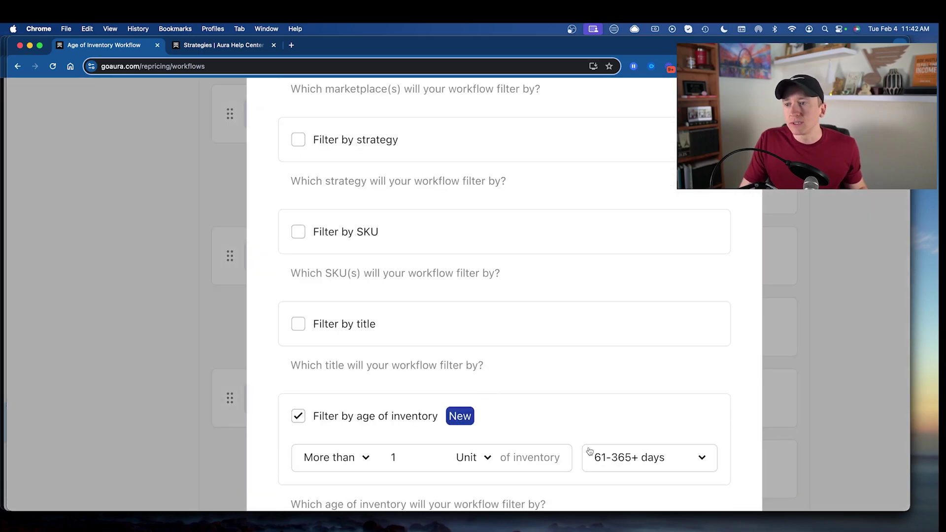
{"action": "left_click", "coordinate": [798, 362]}
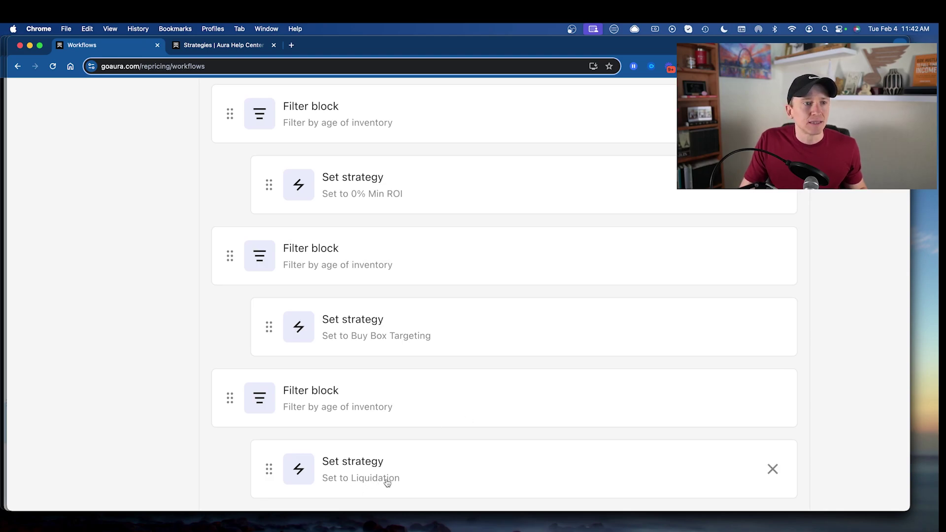